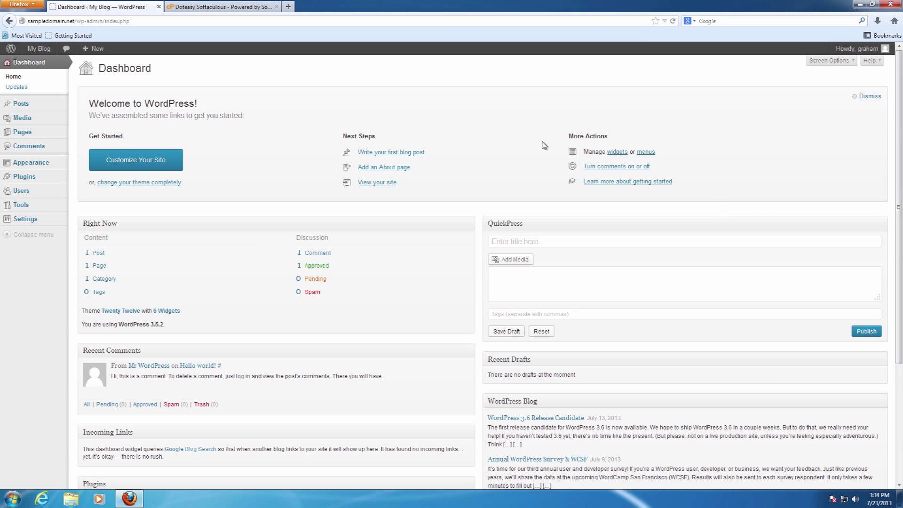
# Step: Search the plugin directory for 'page builder', then install and activate Page Builder 1.2.9
pyautogui.click(37, 178)
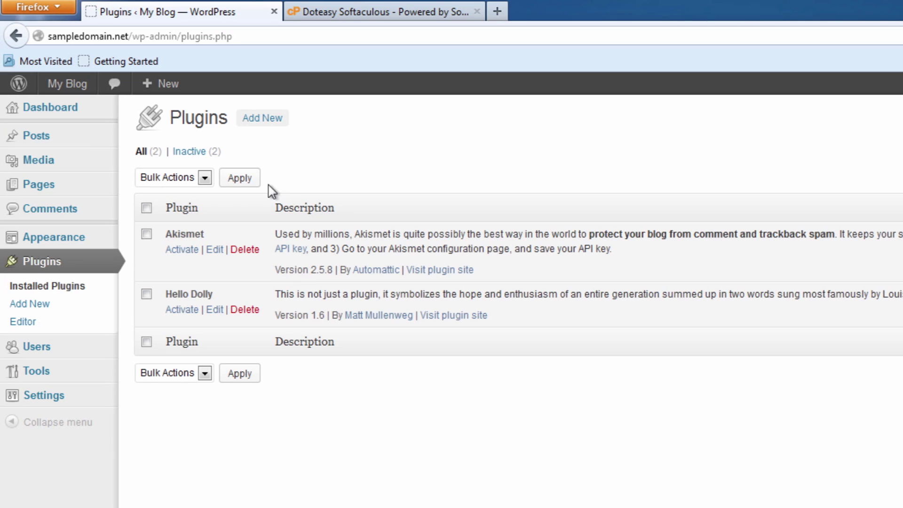
pyautogui.click(275, 124)
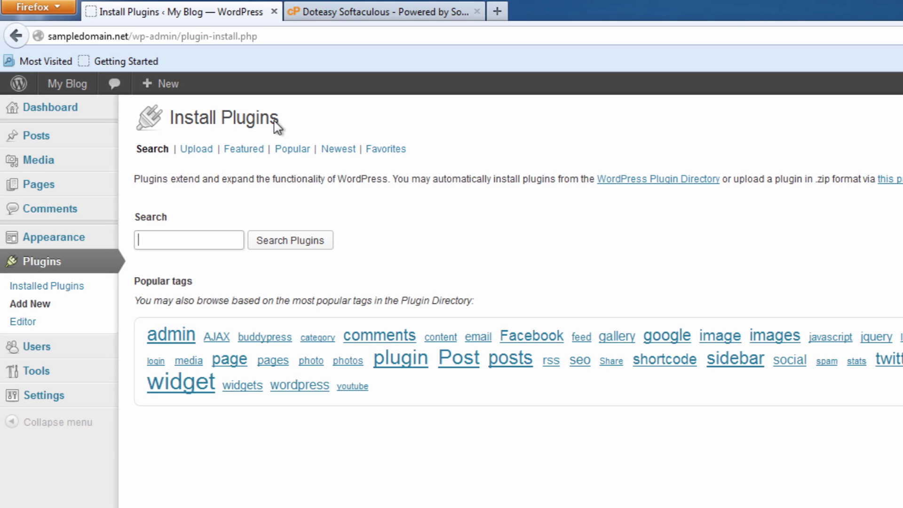
pyautogui.write('page builder')
pyautogui.press('Return')
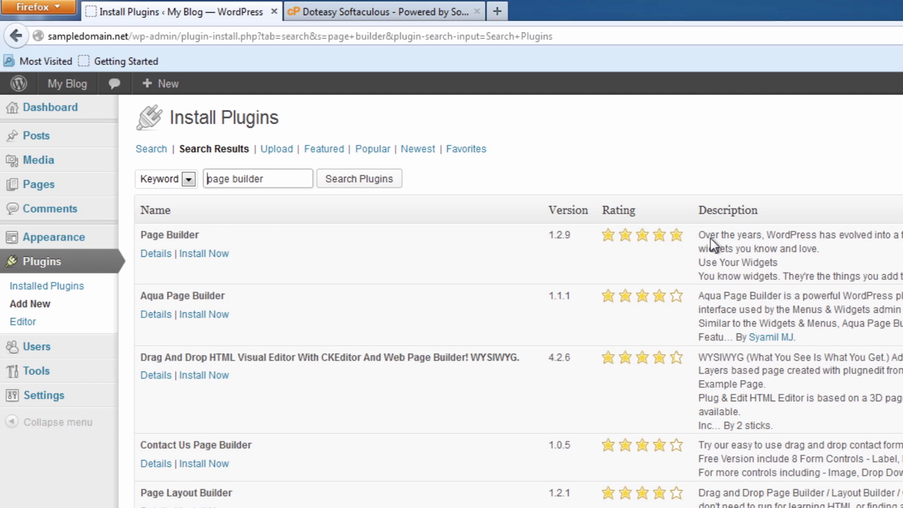
pyautogui.click(198, 253)
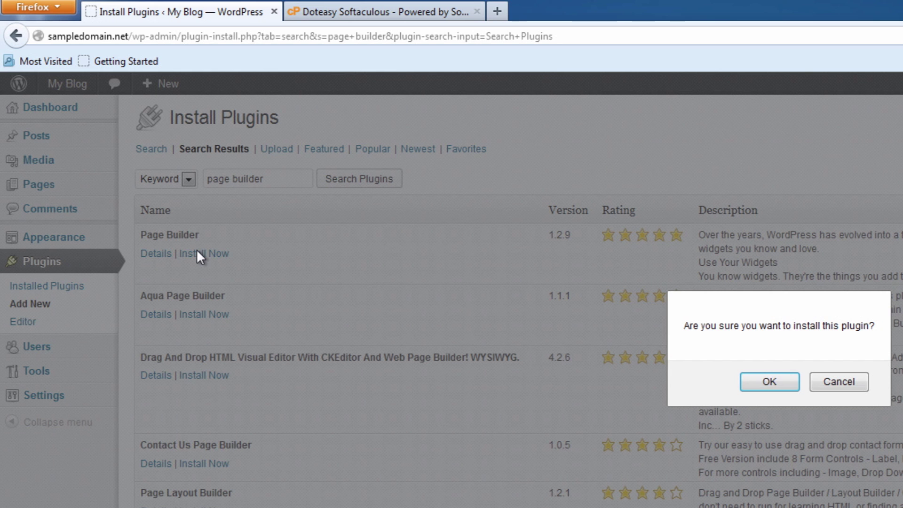
pyautogui.click(748, 382)
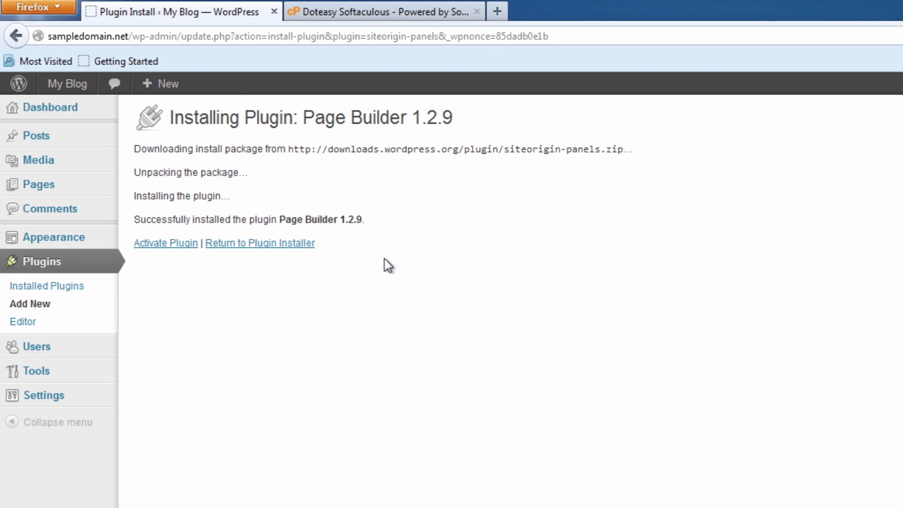
pyautogui.click(178, 250)
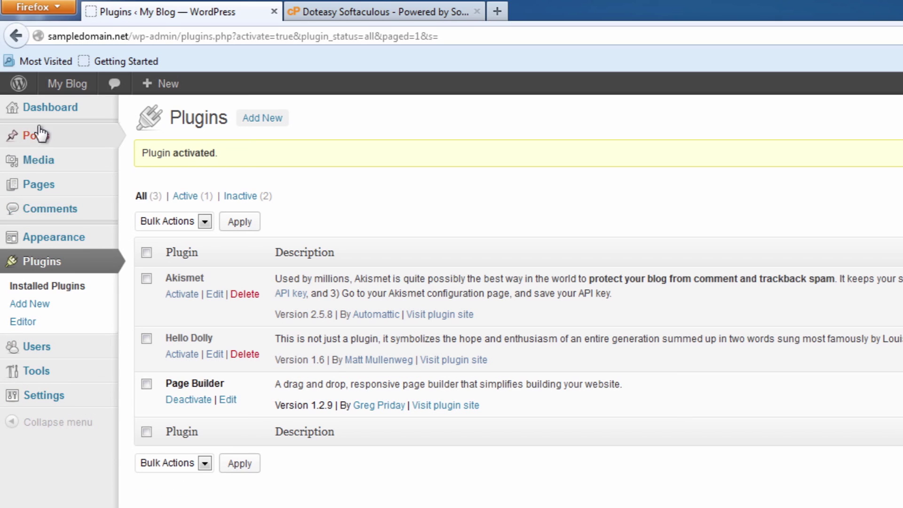
# Step: Create a new page from the Pages list and enter 'Page 1' as its title
pyautogui.moveTo(51, 197)
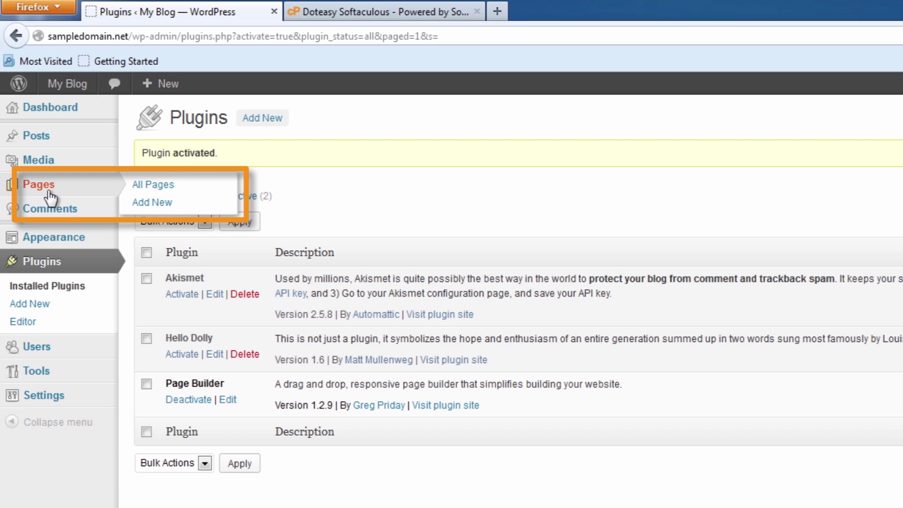
pyautogui.click(50, 193)
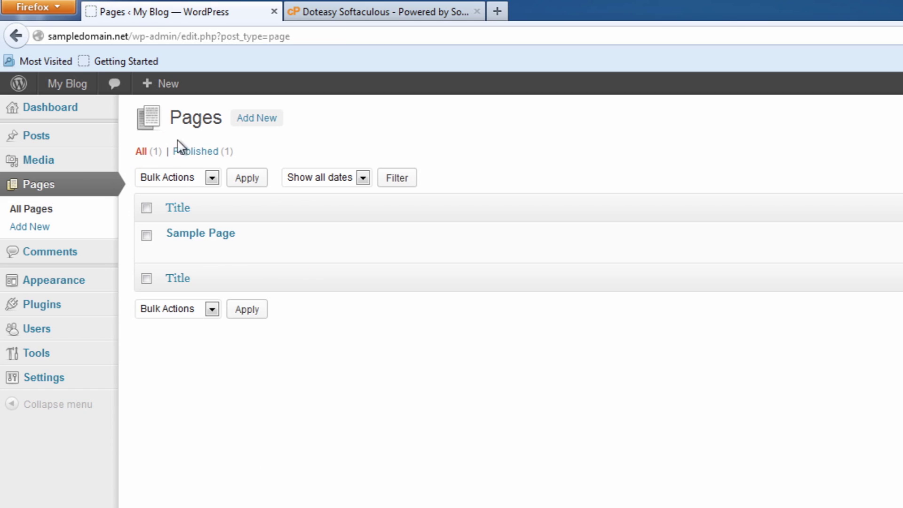
pyautogui.click(258, 119)
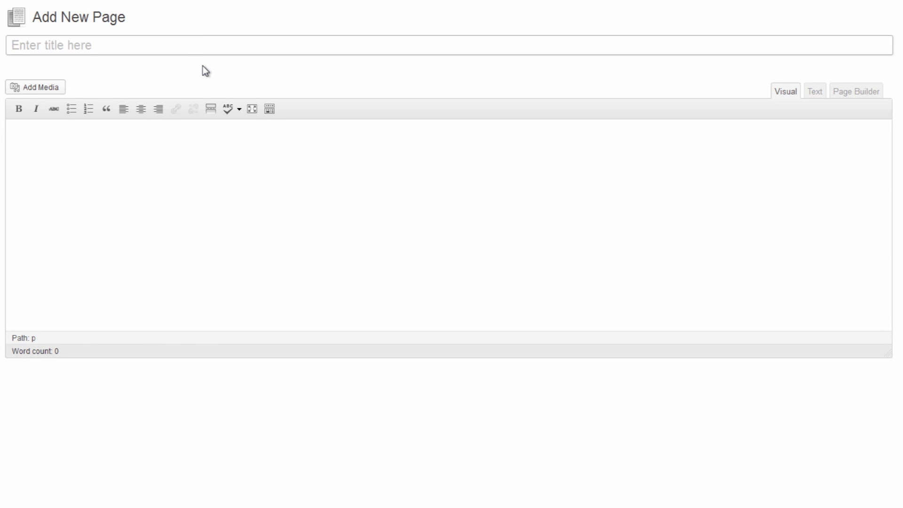
pyautogui.write('Te')
pyautogui.write('age 1')
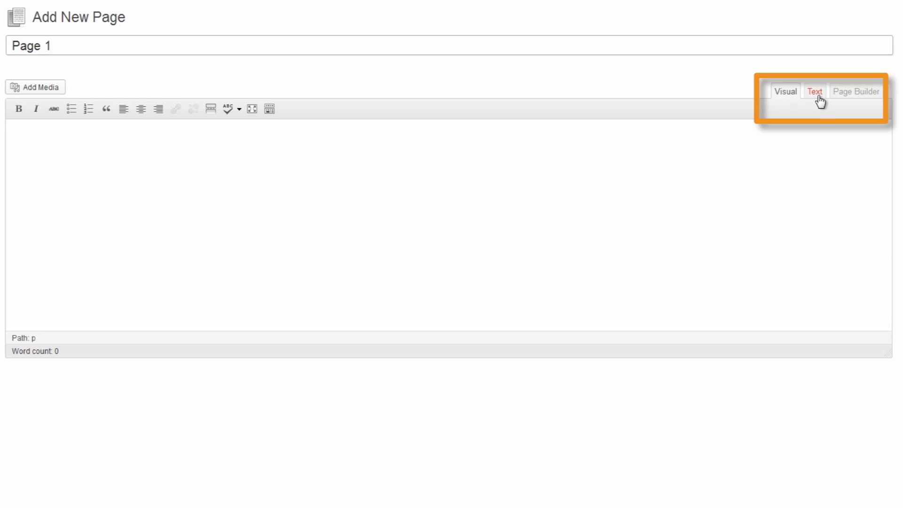
# Step: Switch the editor to Page Builder and add a two-column row
pyautogui.click(856, 94)
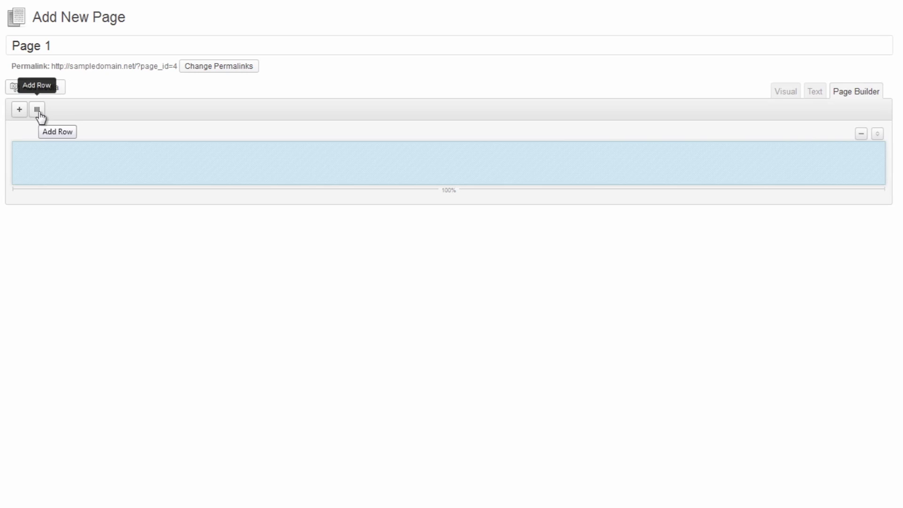
pyautogui.click(38, 110)
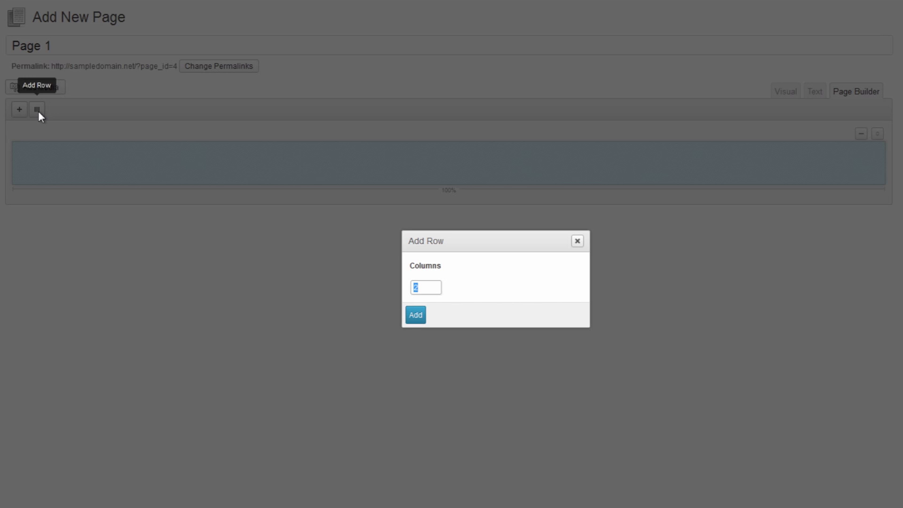
pyautogui.click(421, 315)
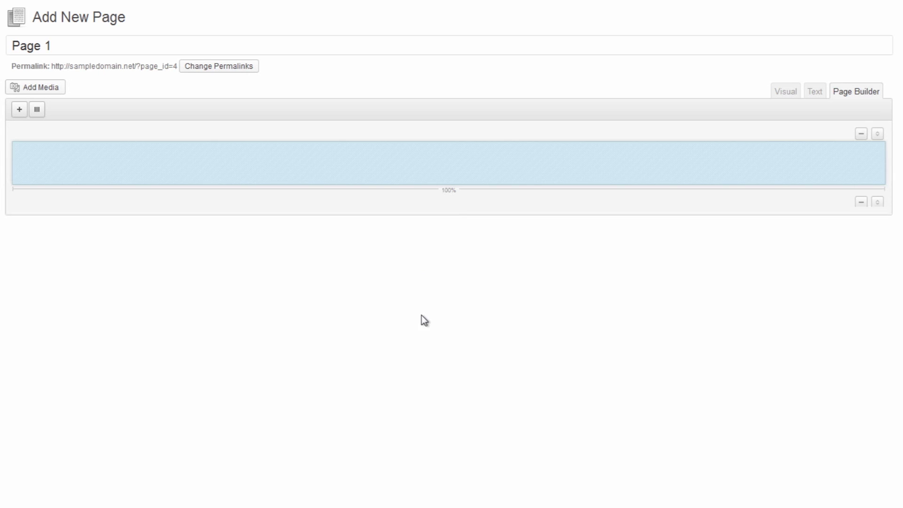
# Step: Add a three-column row and remove the full-width top row
pyautogui.click(36, 109)
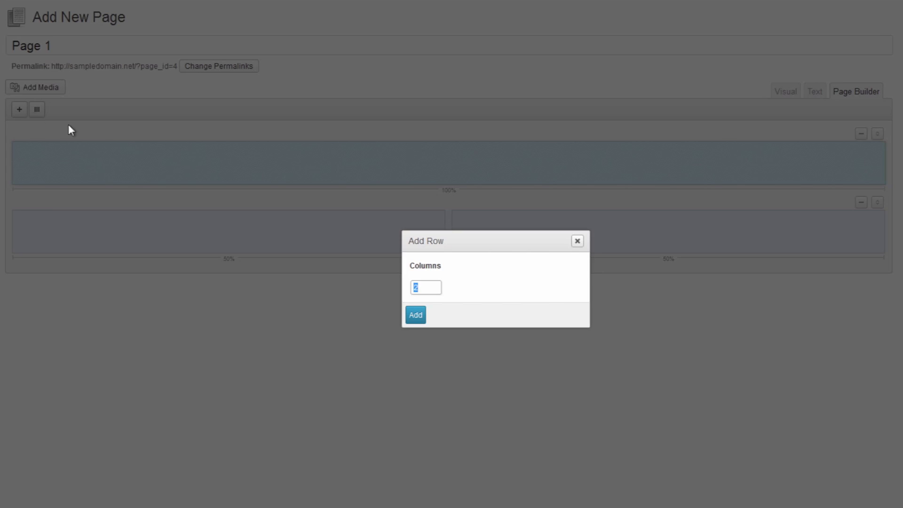
pyautogui.write('3')
pyautogui.click(415, 315)
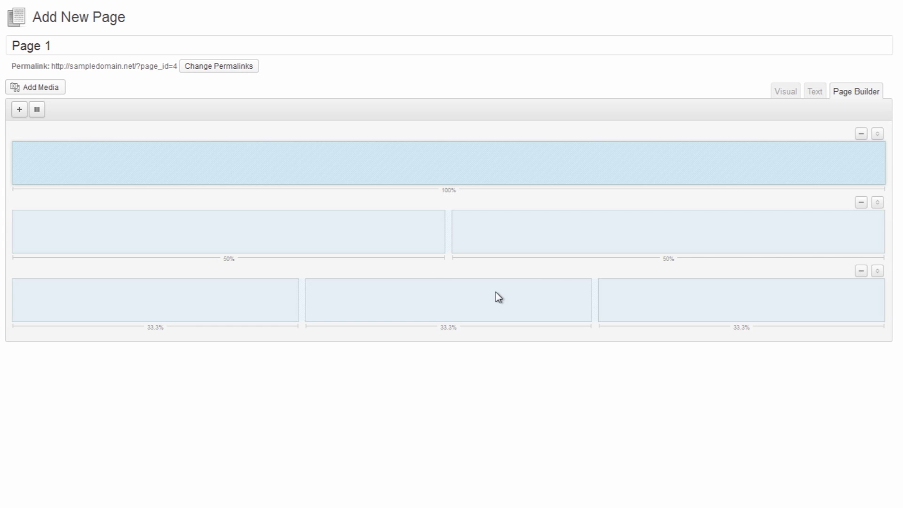
pyautogui.click(861, 134)
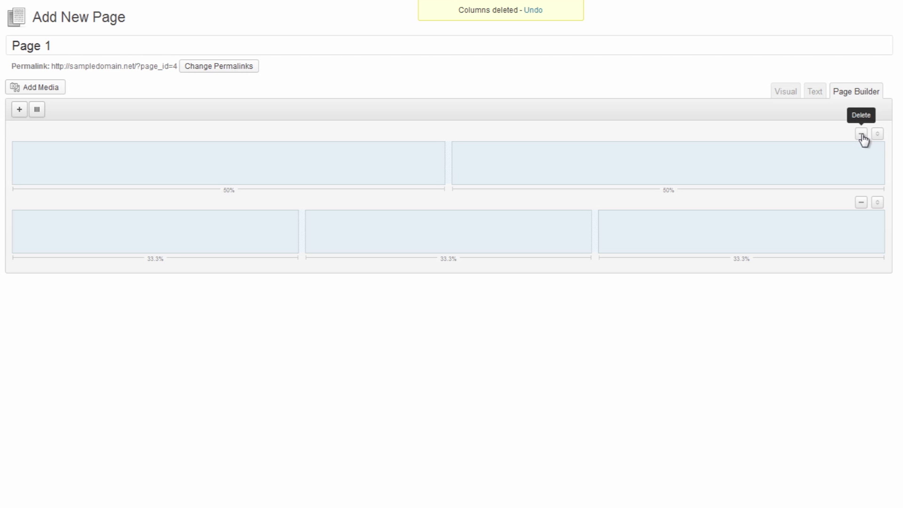
# Step: Put the three-column row above the two-column row, resizing columns to 36.5/30.1/33.3% and 31.3/68.7%
pyautogui.doubleClick(381, 144)
pyautogui.moveTo(878, 134); pyautogui.dragTo(864, 199)
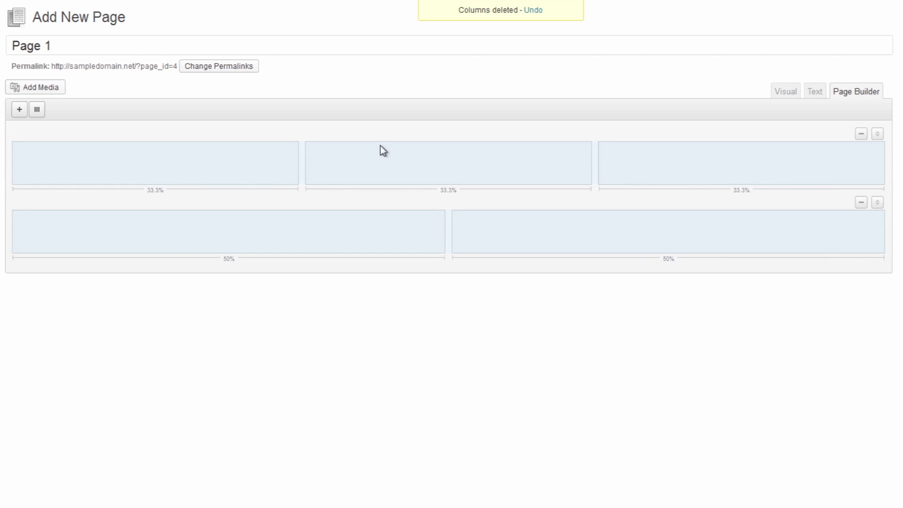
pyautogui.moveTo(304, 163); pyautogui.dragTo(332, 166)
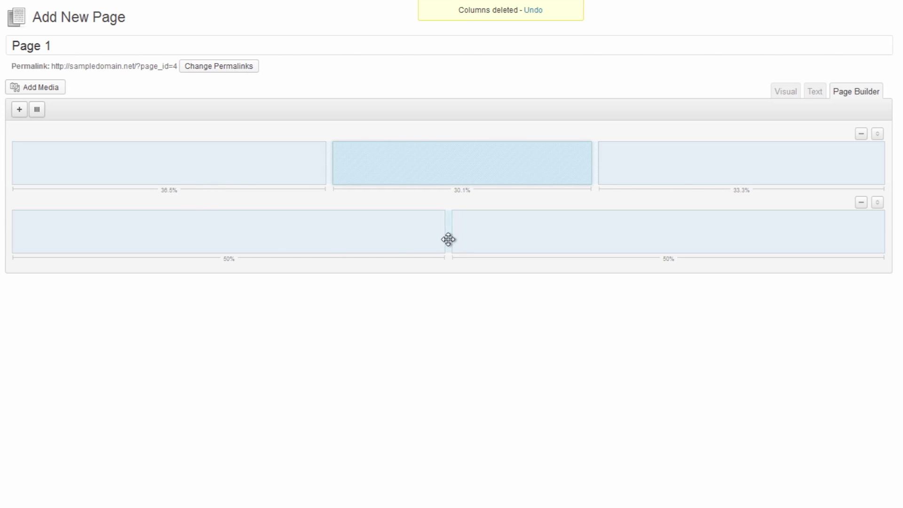
pyautogui.moveTo(449, 238); pyautogui.dragTo(288, 233)
pyautogui.click(168, 144)
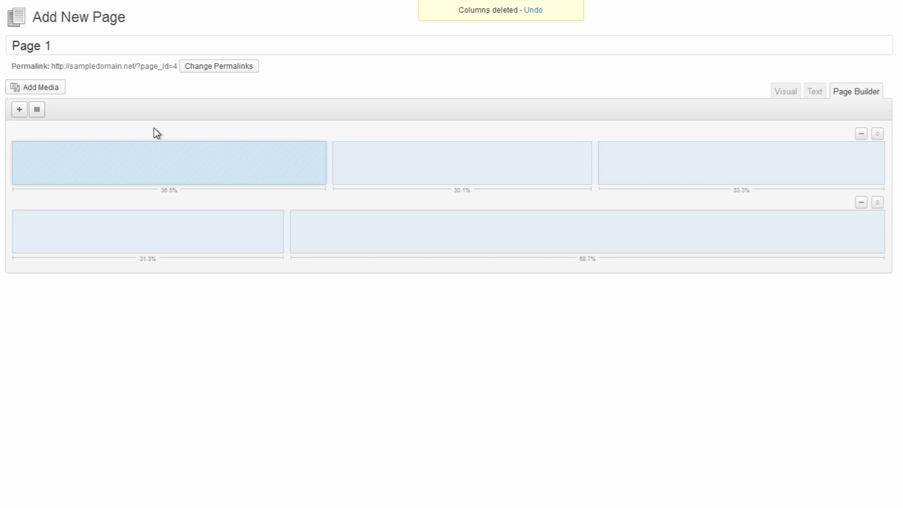
pyautogui.click(19, 111)
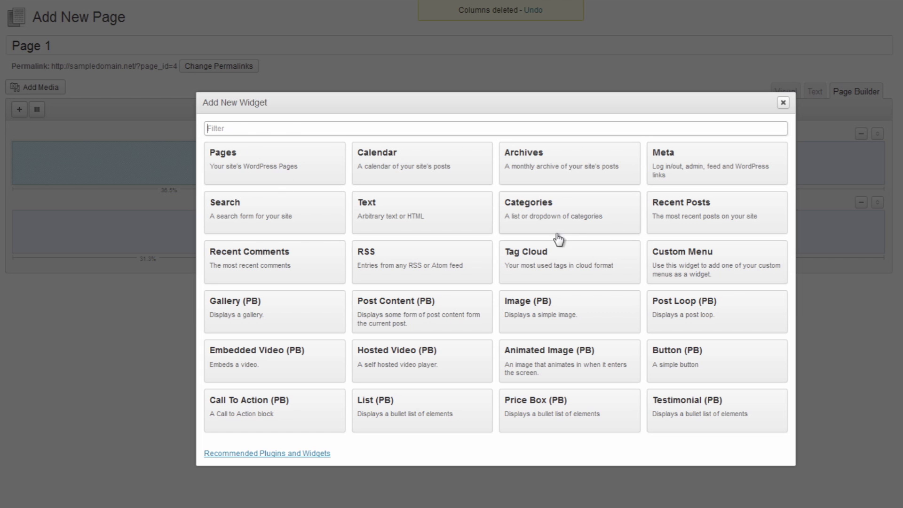
# Step: Add a Calendar widget titled 'Test 1'
pyautogui.scroll(-3, 376, 395)
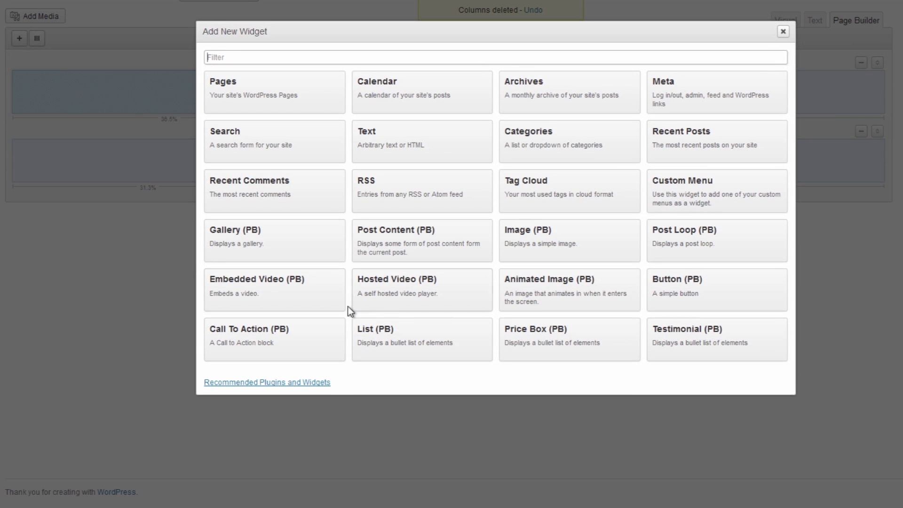
pyautogui.scroll(3, 396, 314)
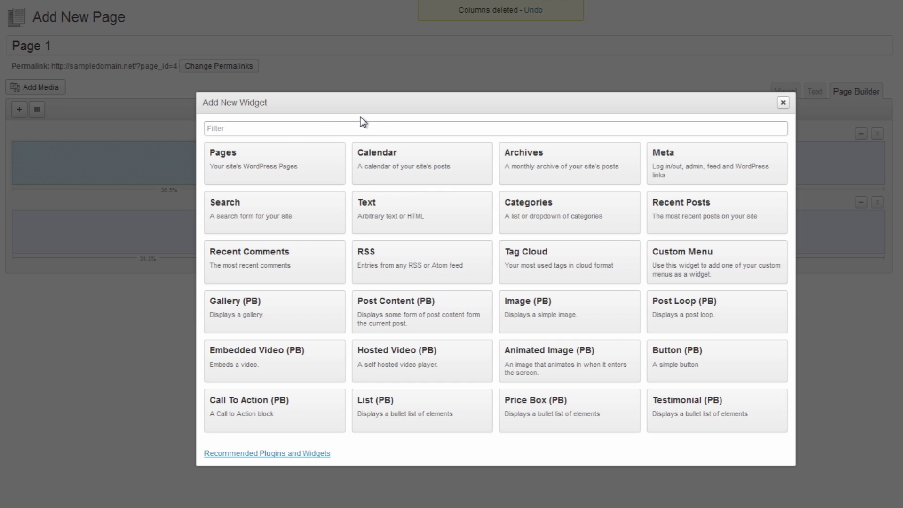
pyautogui.click(421, 168)
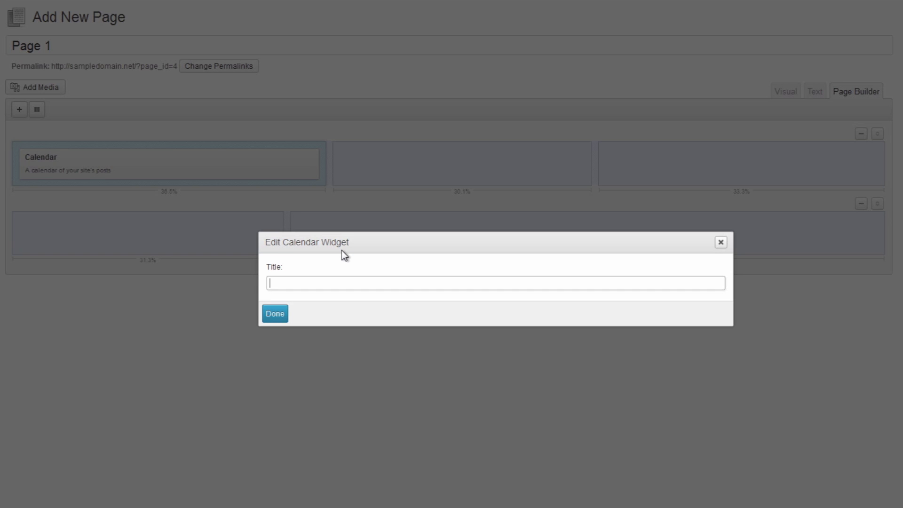
pyautogui.write('Tes')
pyautogui.write('1')
pyautogui.press('Return')
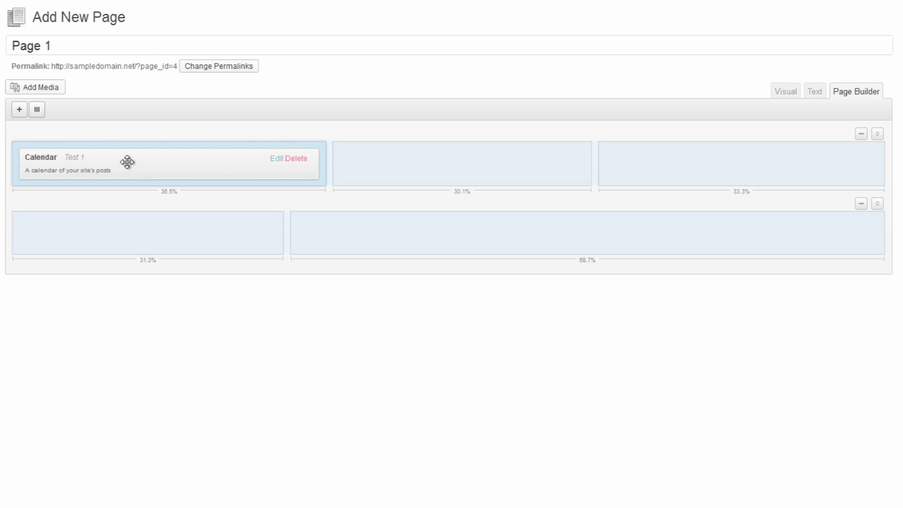
# Step: Move the Test 1 calendar into the bottom row's left cell
pyautogui.moveTo(128, 162); pyautogui.dragTo(390, 165)
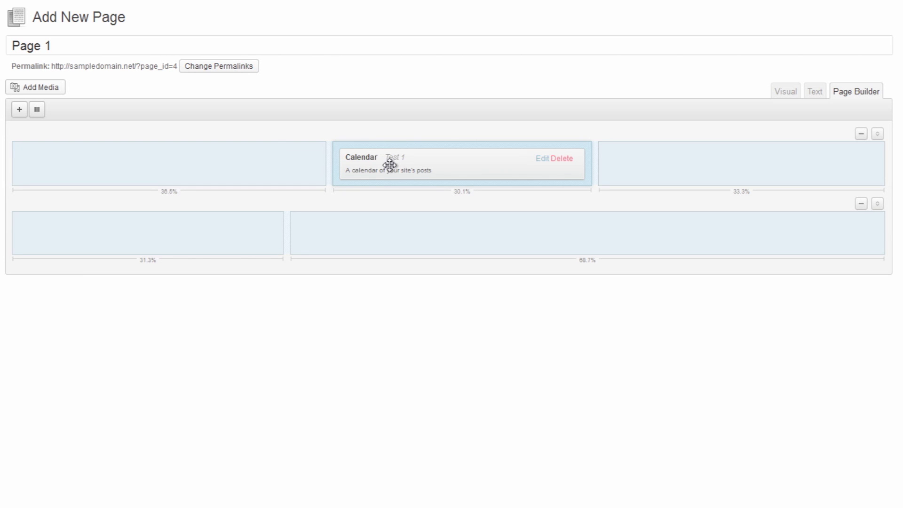
pyautogui.moveTo(390, 165); pyautogui.dragTo(274, 216)
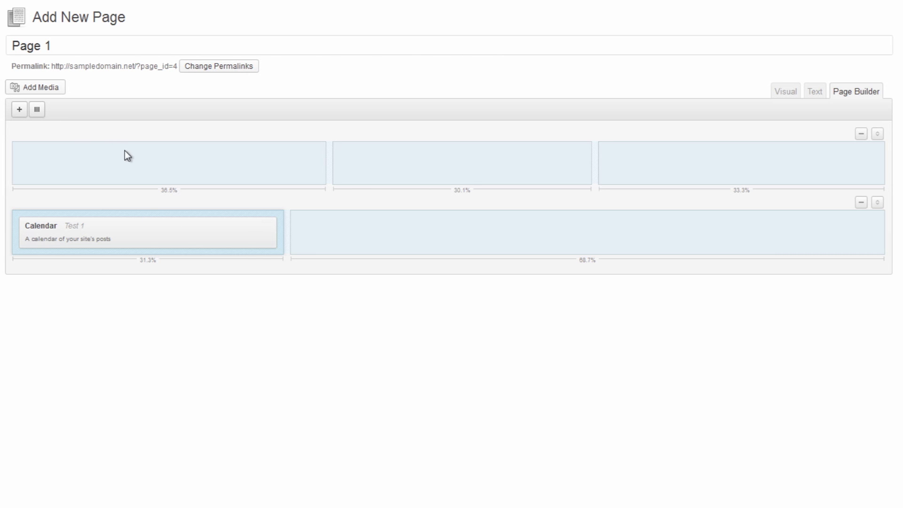
pyautogui.click(168, 159)
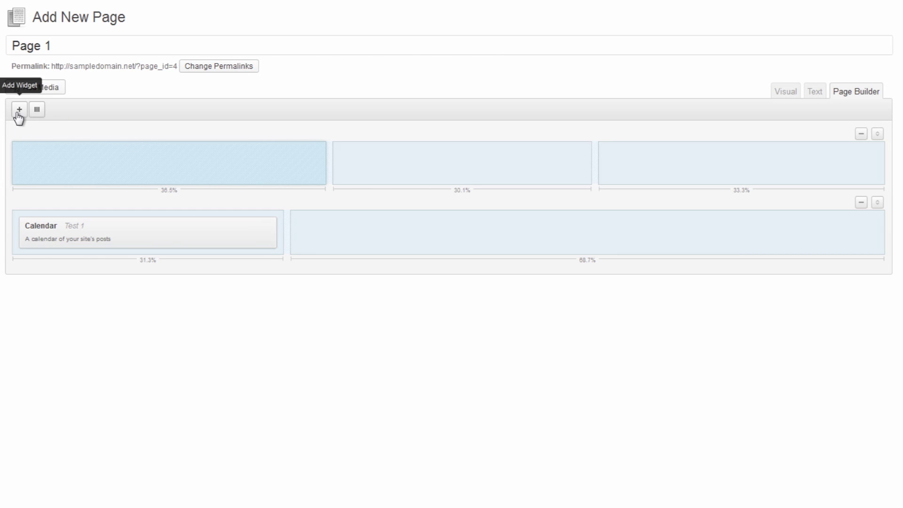
pyautogui.click(436, 172)
# Step: Put a Text widget titled 'Heading' reading 'This is a heading' in the top-left cell
pyautogui.click(627, 174)
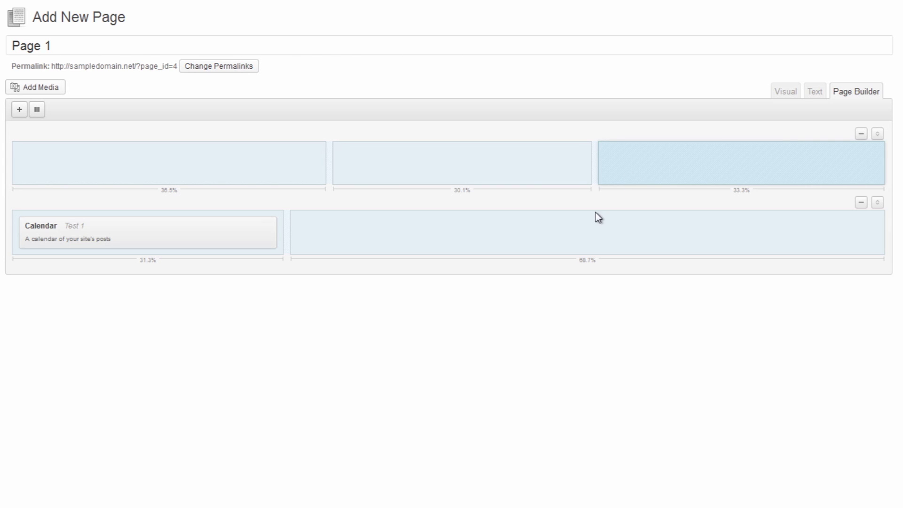
pyautogui.click(580, 225)
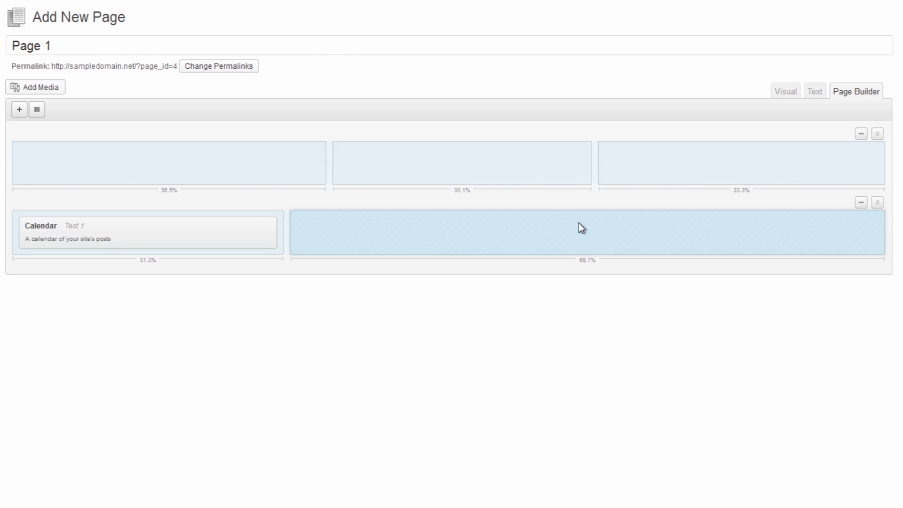
pyautogui.click(267, 160)
pyautogui.click(19, 110)
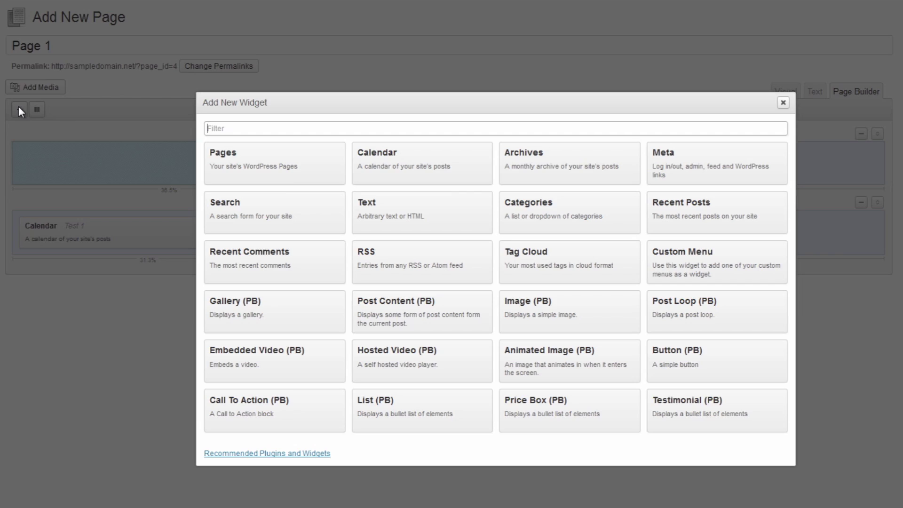
pyautogui.click(424, 218)
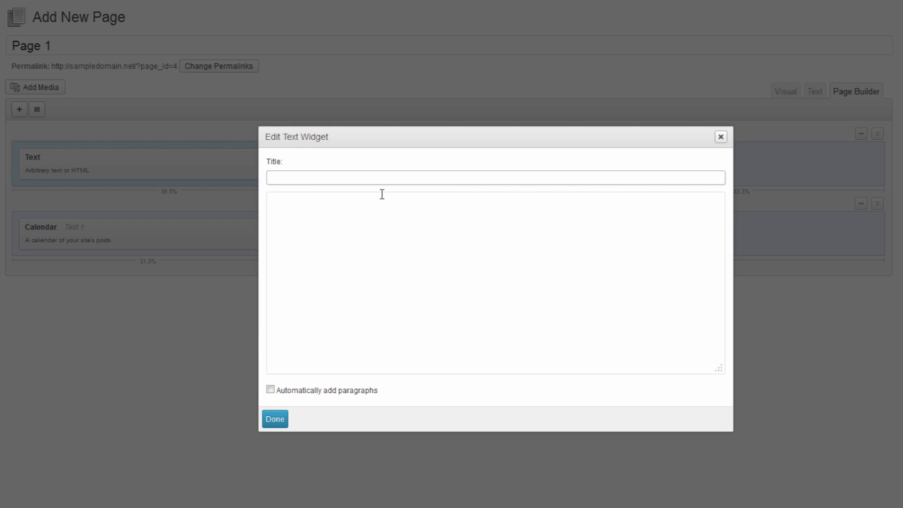
pyautogui.write('Heading')
pyautogui.press('Tab')
pyautogui.write('This')
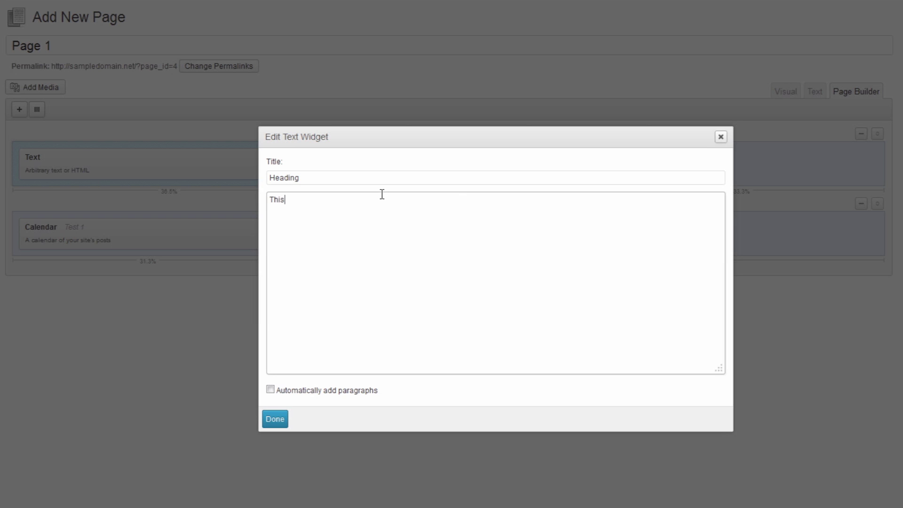
pyautogui.write(' is a heading')
pyautogui.click(281, 421)
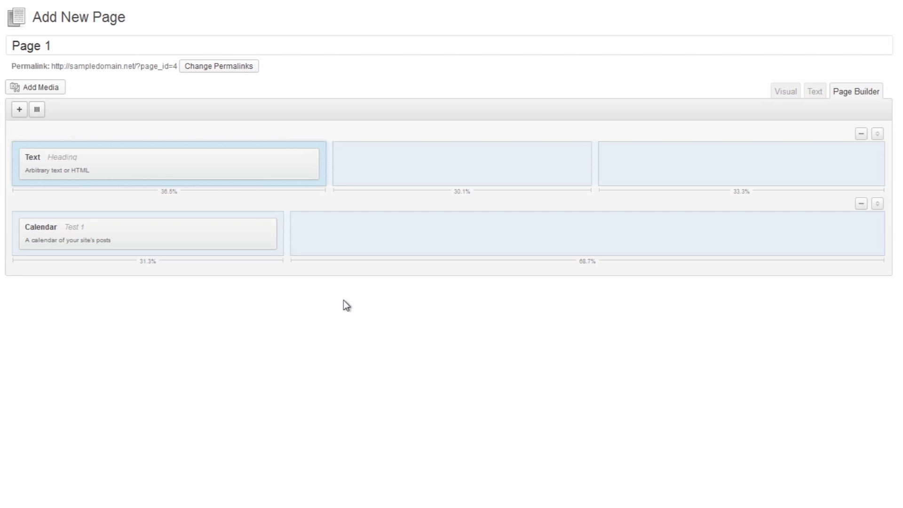
# Step: Add a Search widget titled 'Search' to the top-right cell
pyautogui.click(462, 236)
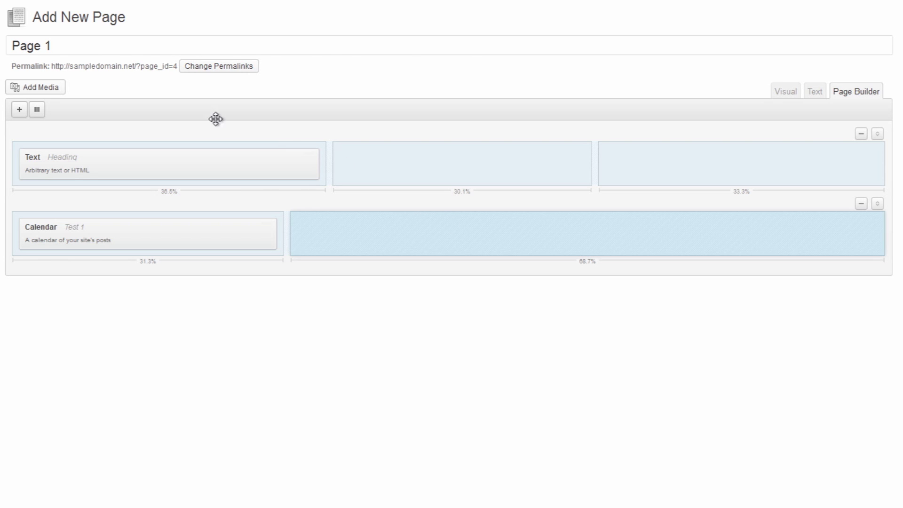
pyautogui.click(607, 156)
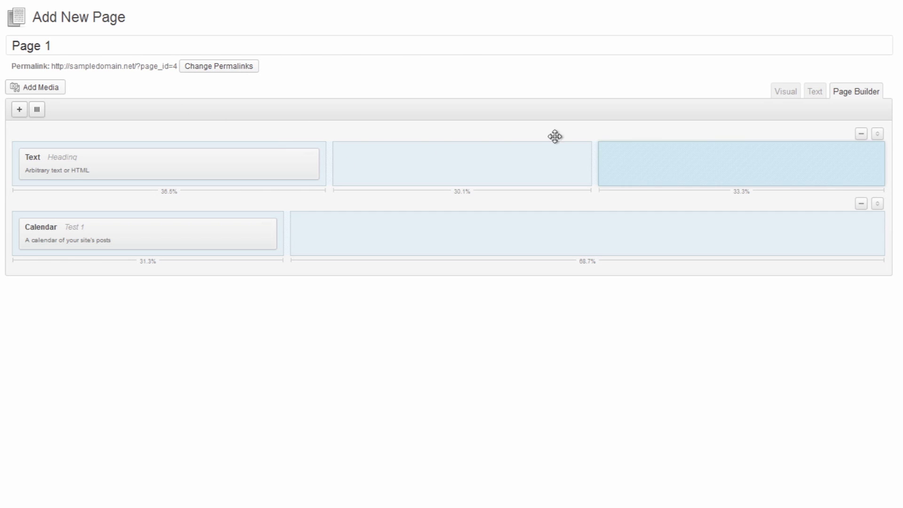
pyautogui.click(19, 110)
pyautogui.click(252, 207)
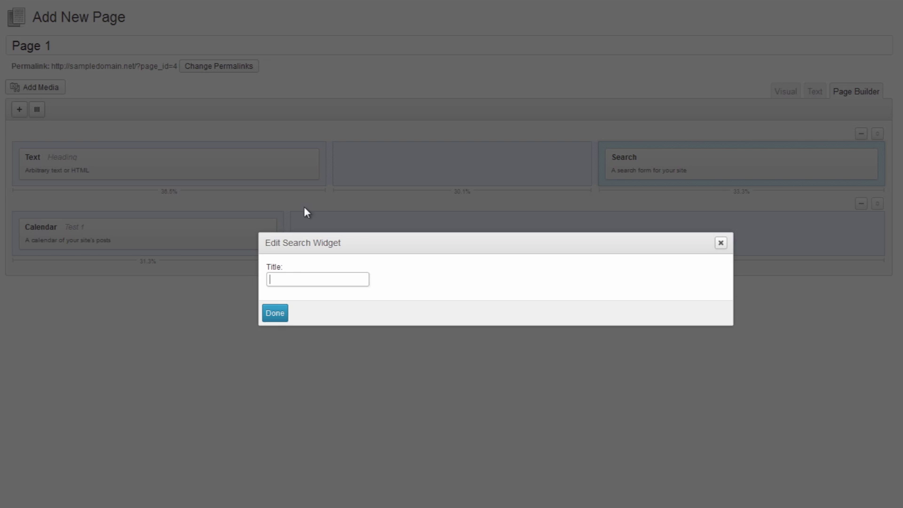
pyautogui.write('Search')
pyautogui.press('Return')
pyautogui.click(473, 240)
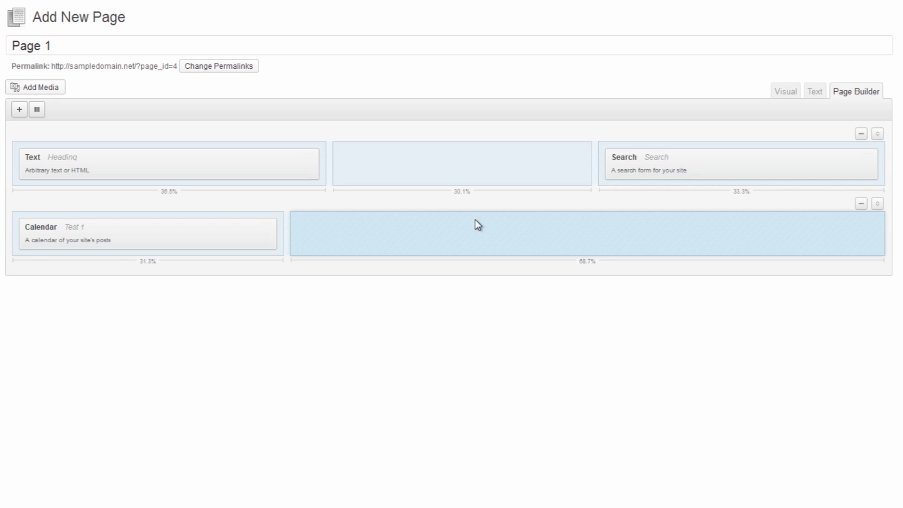
# Step: Add a Recent Posts widget titled 'Post Section' with post dates shown to the bottom-right cell
pyautogui.click(19, 111)
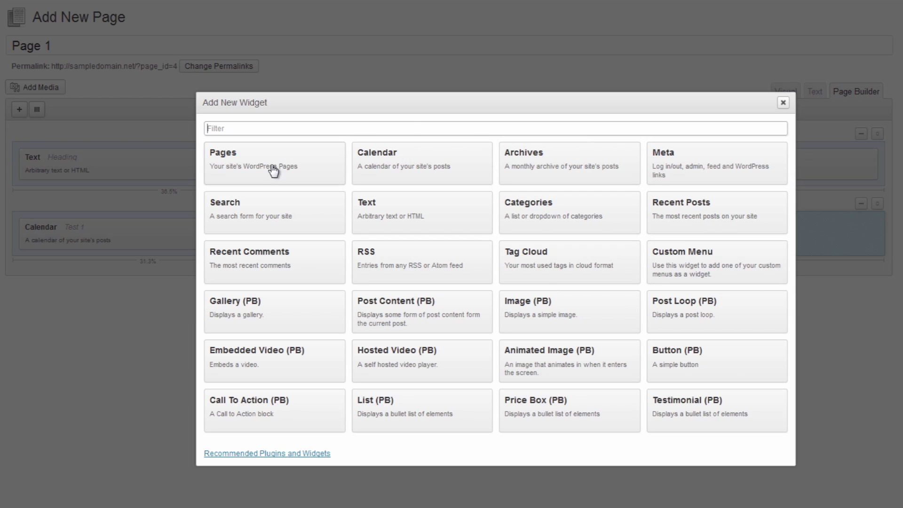
pyautogui.click(721, 217)
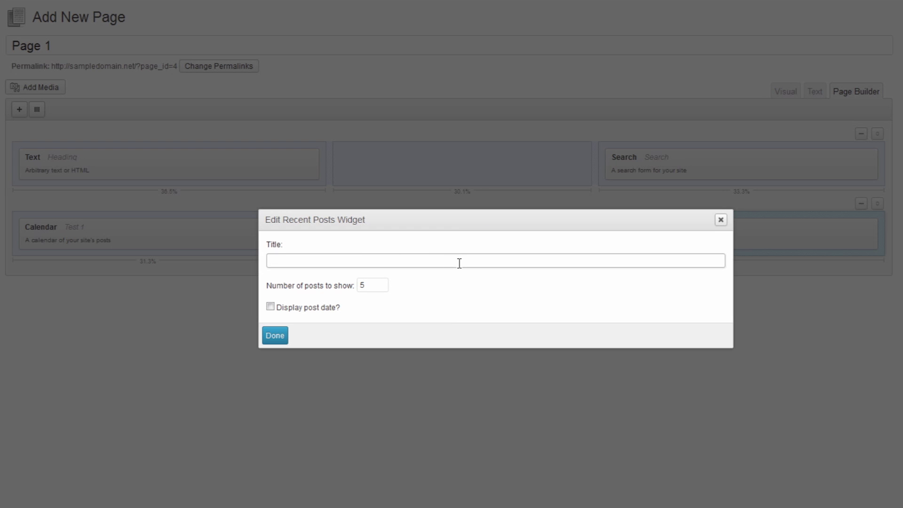
pyautogui.write('Post Section')
pyautogui.press('Tab')
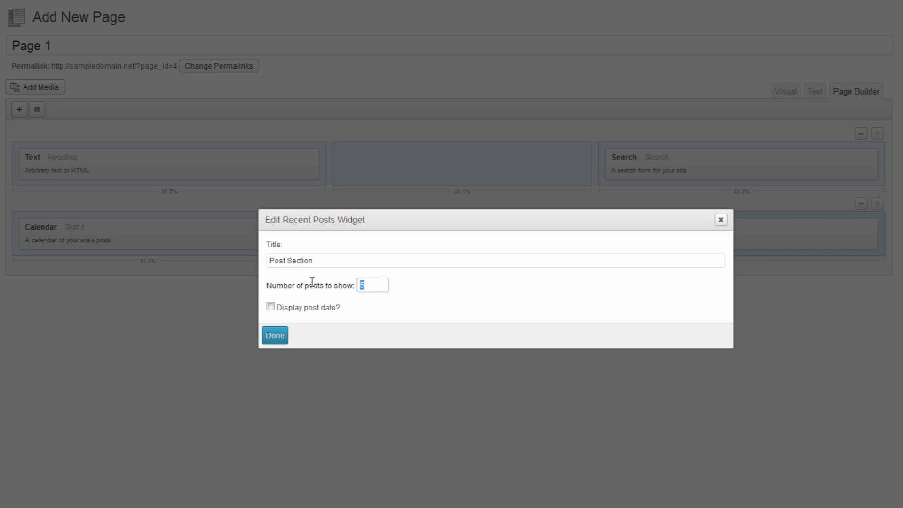
pyautogui.click(270, 307)
pyautogui.click(275, 335)
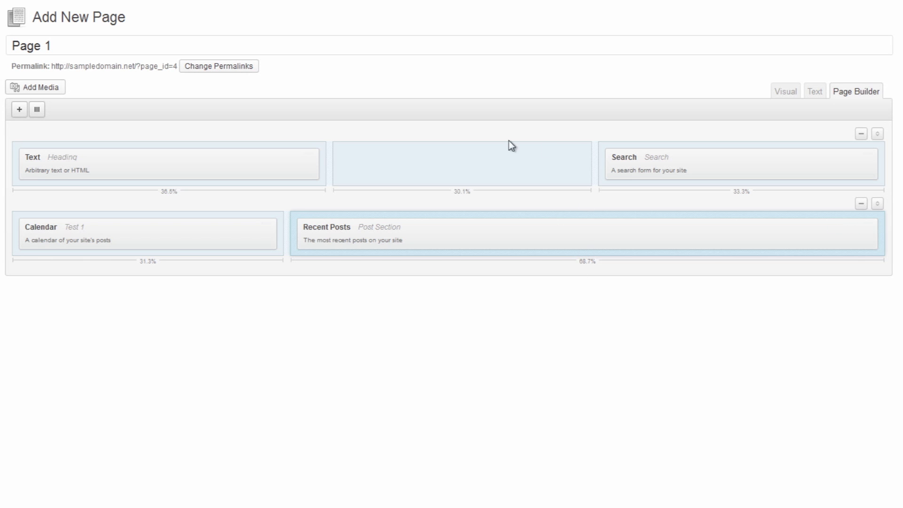
# Step: Add an Archives widget titled 'Archives' to the top-middle cell, shown as a dropdown with post counts
pyautogui.click(415, 164)
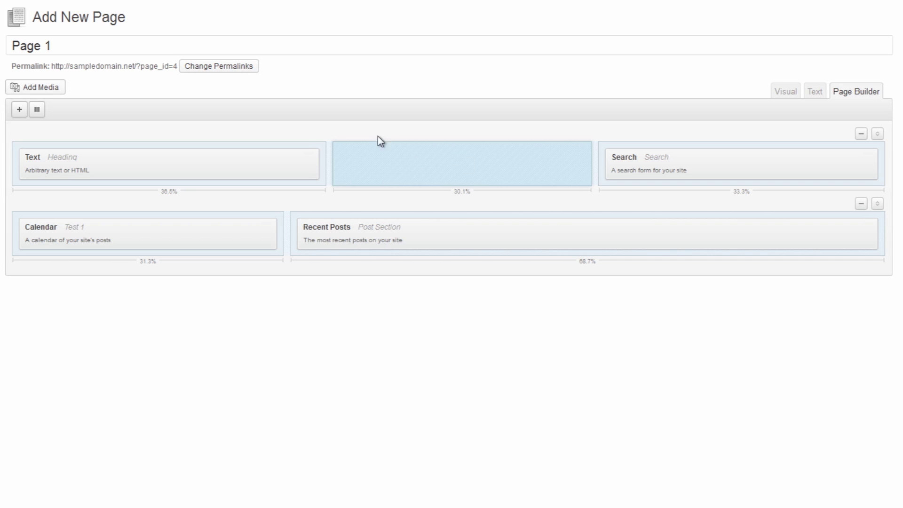
pyautogui.click(20, 110)
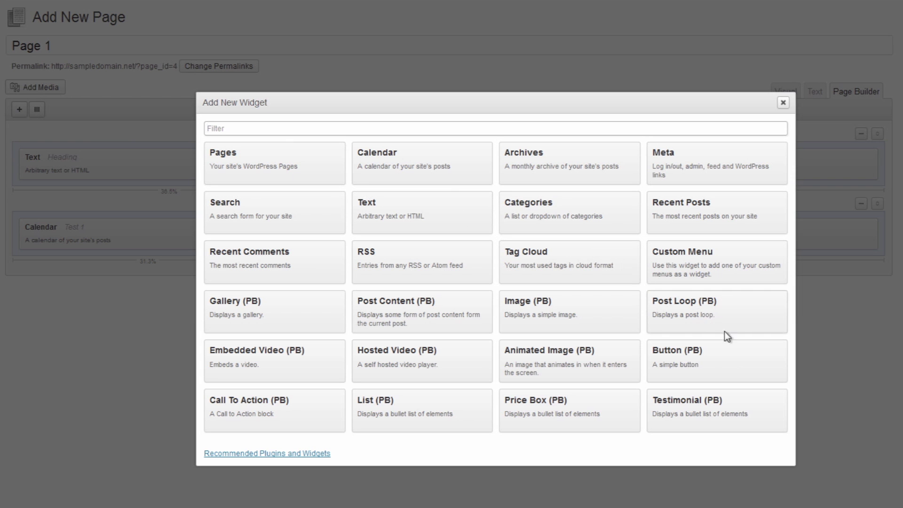
pyautogui.click(545, 168)
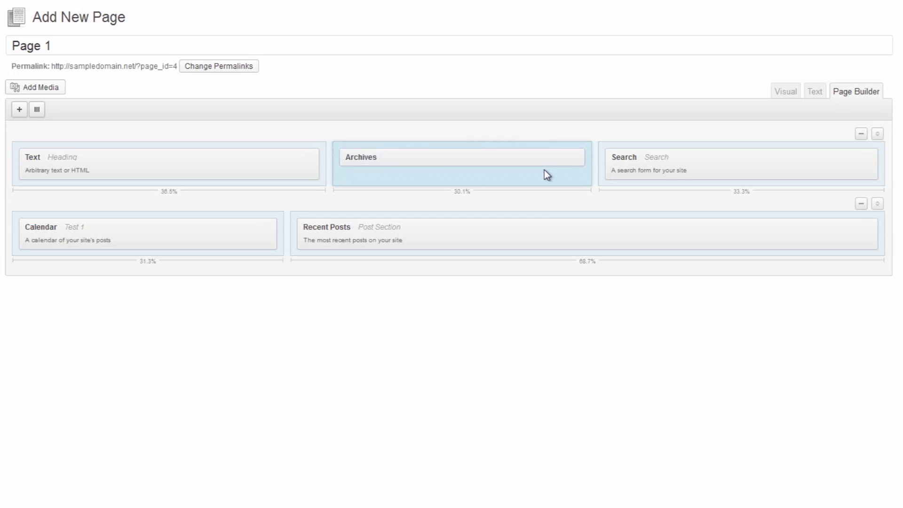
pyautogui.write('Archives')
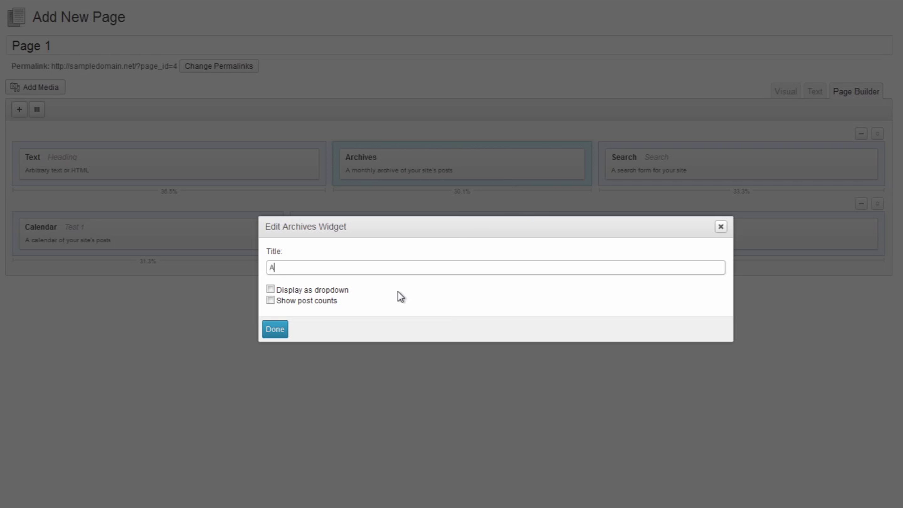
pyautogui.click(270, 291)
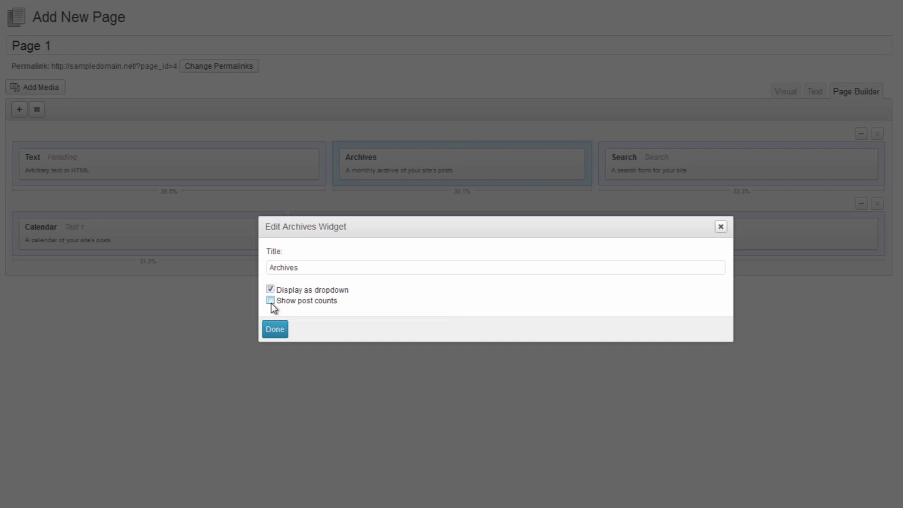
pyautogui.click(271, 301)
pyautogui.click(276, 329)
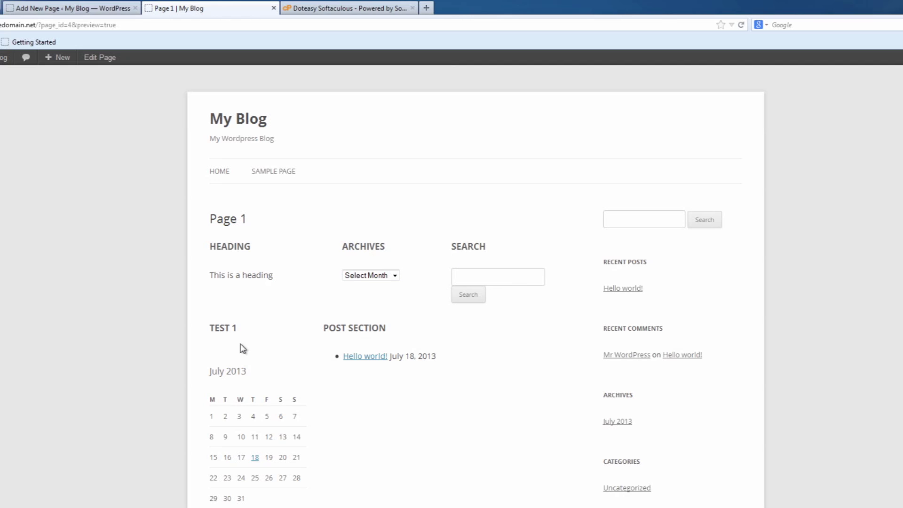
# Step: Switch from the blog preview back to the Page 1 editor
pyautogui.click(71, 8)
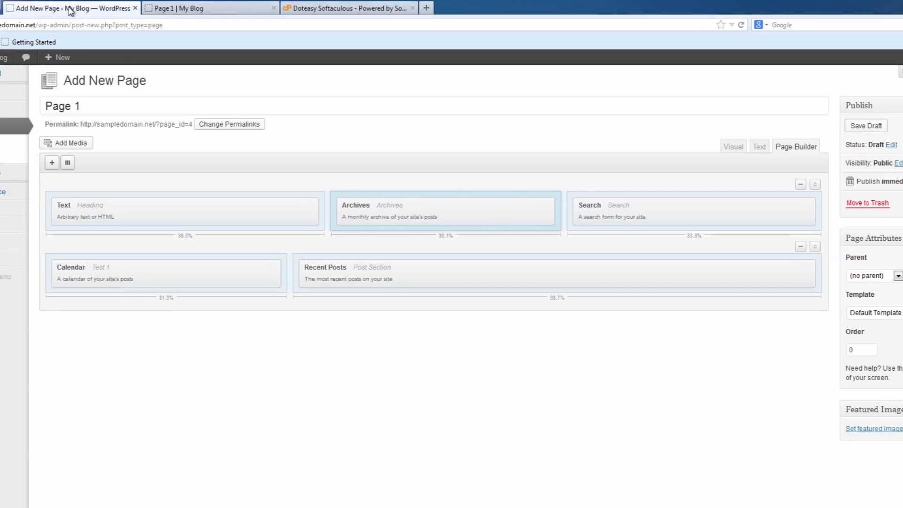
# Step: Alternate between the page editor and the 'Page 1 | My Blog' preview, finishing on the preview
pyautogui.click(196, 9)
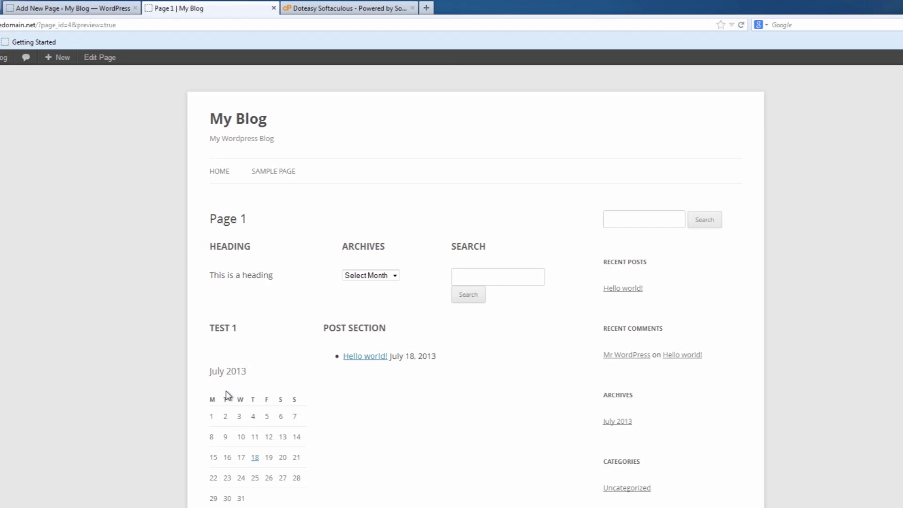
pyautogui.click(112, 7)
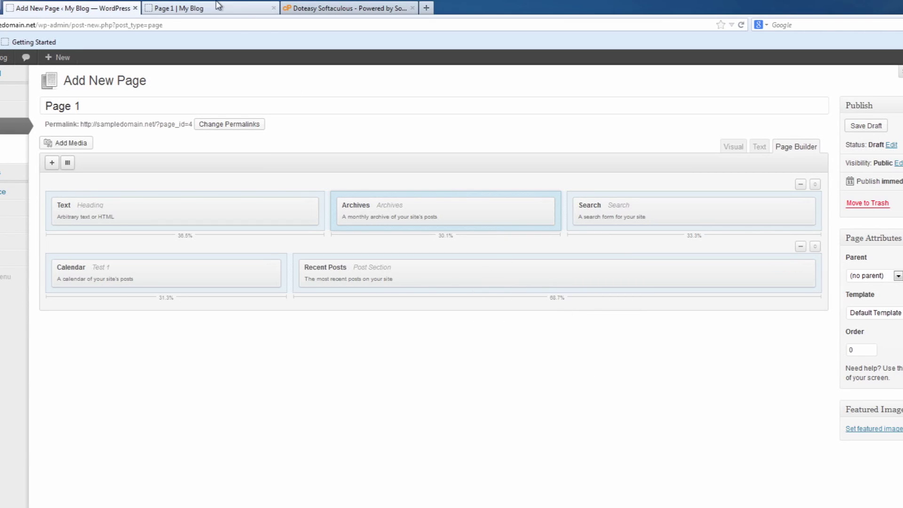
pyautogui.click(245, 8)
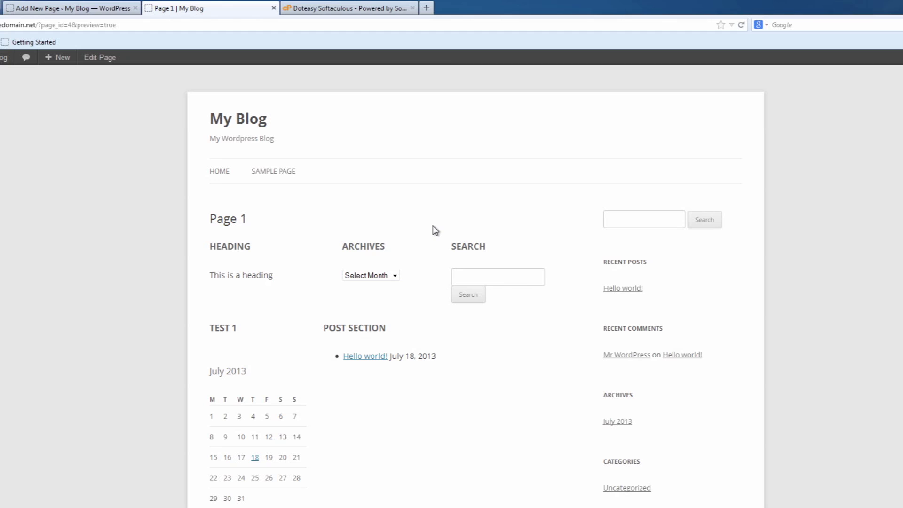
pyautogui.click(97, 8)
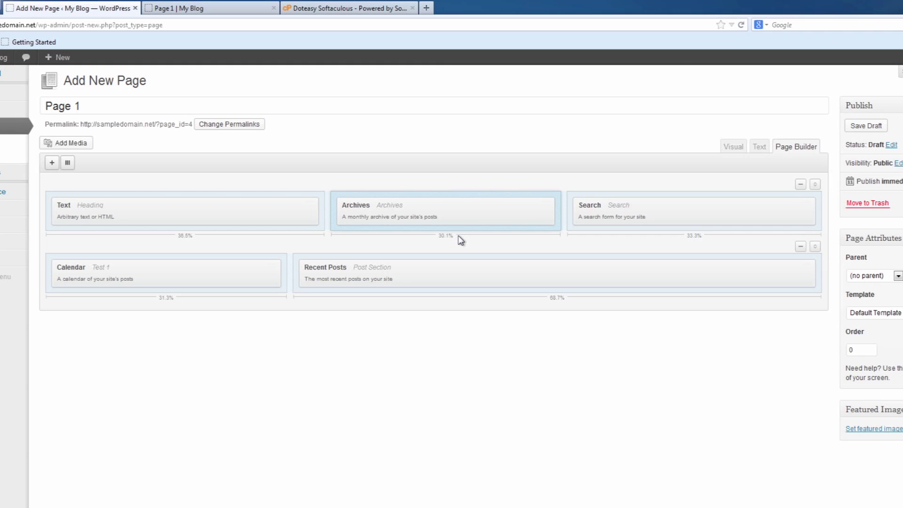
pyautogui.click(189, 8)
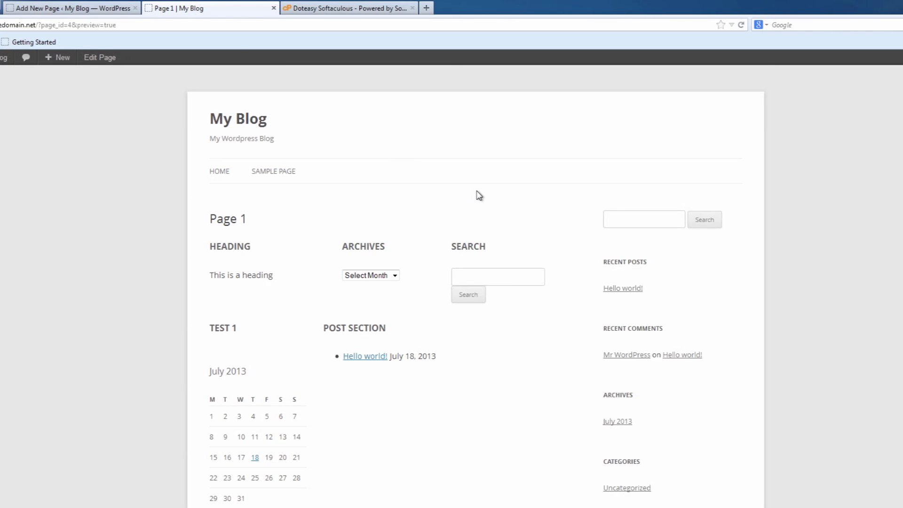
pyautogui.scroll(-8, 478, 196)
pyautogui.scroll(3, 480, 196)
pyautogui.scroll(5, 478, 195)
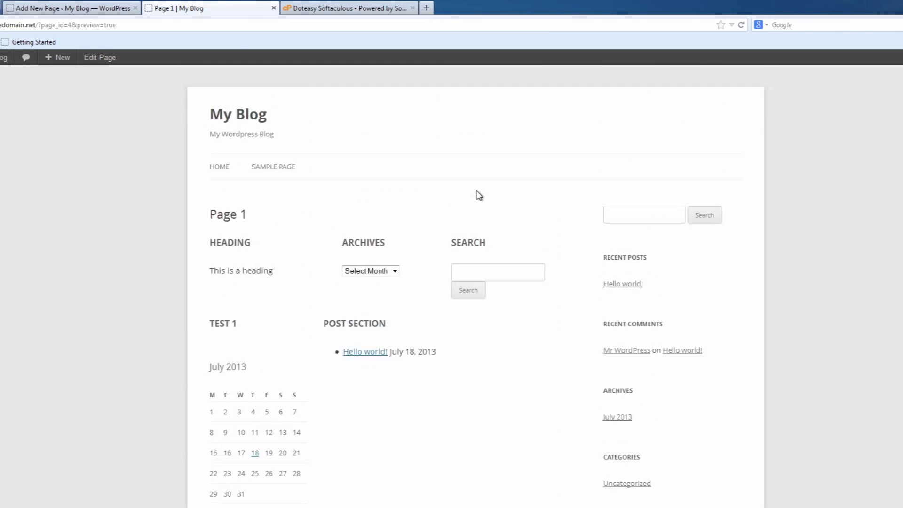